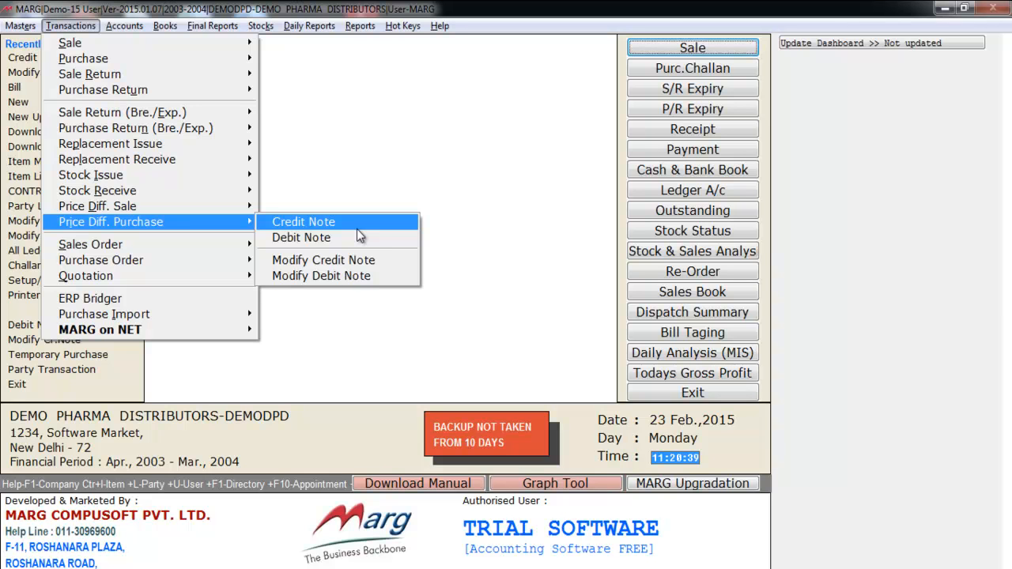
- Start a purchase price difference credit note dated 31-03-2004 for RANBAXY INDIA LTD., leaving the bill number blank
{"action": "left_click", "coordinate": [356, 227]}
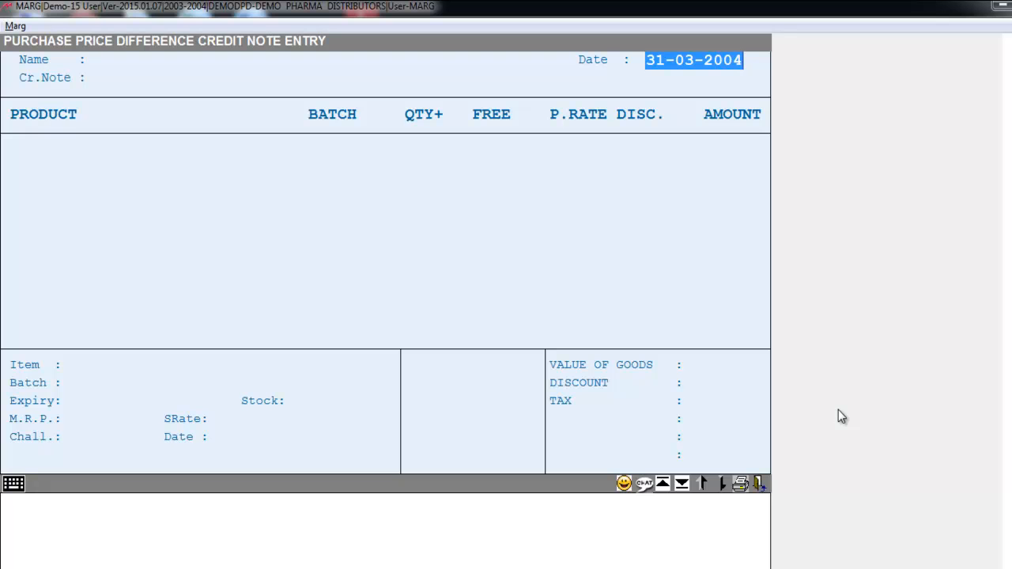
{"action": "key", "text": "Return"}
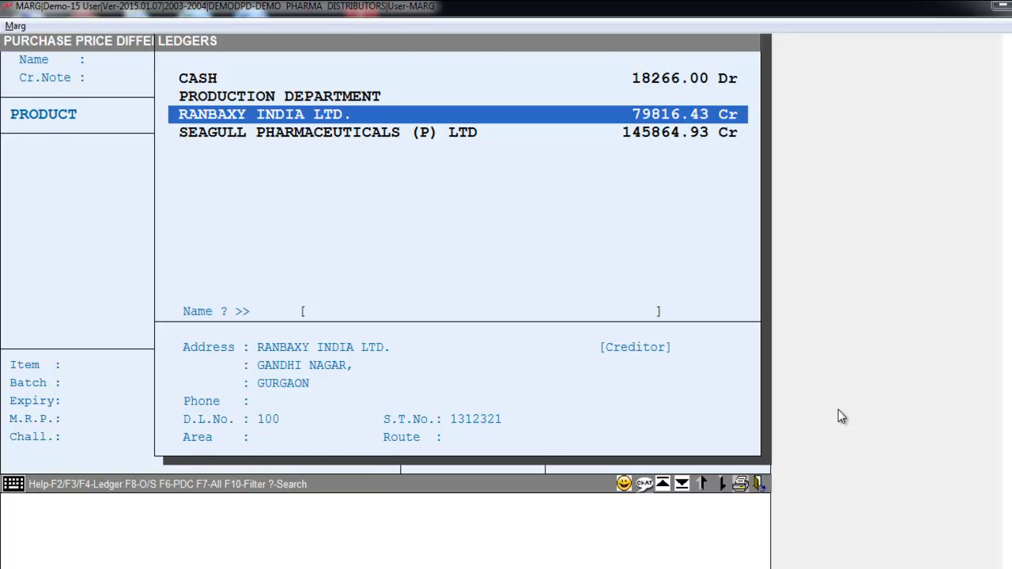
{"action": "key", "text": "Return"}
{"action": "key", "text": "Return"}
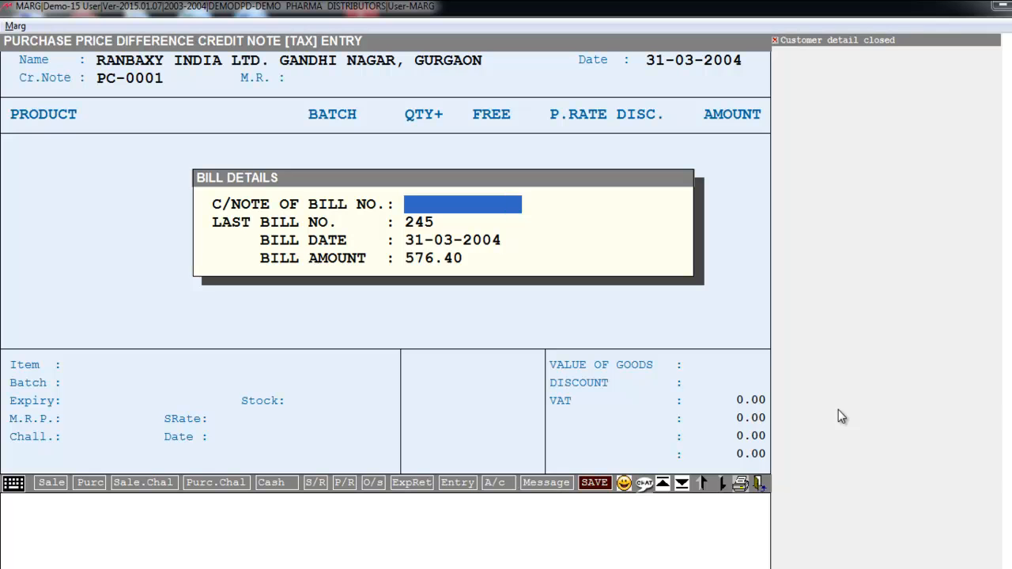
{"action": "key", "text": "Return"}
{"action": "key", "text": "Return"}
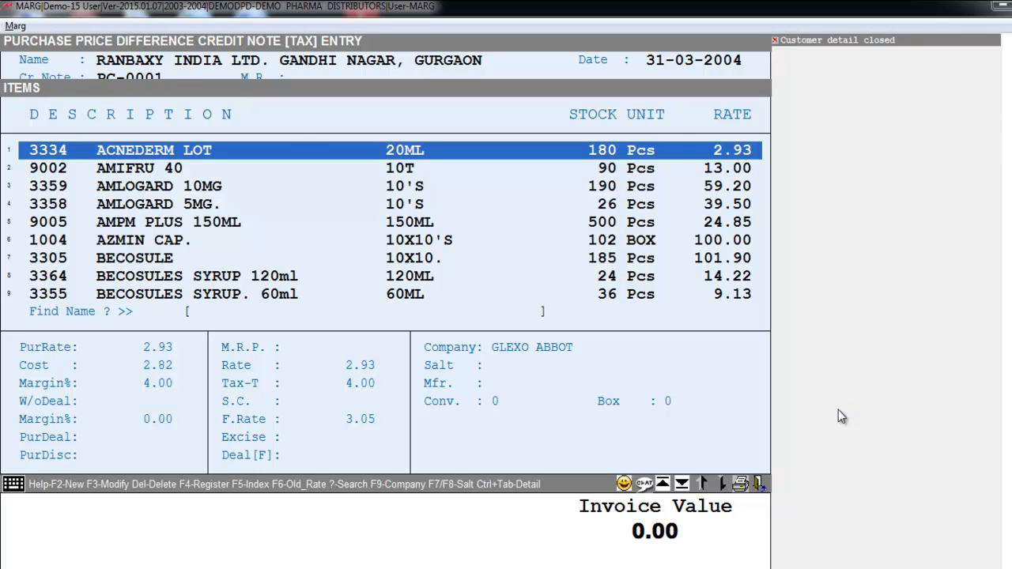
- Add item AMIFRU 40 with batch 2508 to the credit note and set its quantity to 10
{"action": "key", "text": "Down"}
{"action": "key", "text": "Return"}
{"action": "key", "text": "Return"}
{"action": "key", "text": "Return"}
{"action": "key", "text": "Return"}
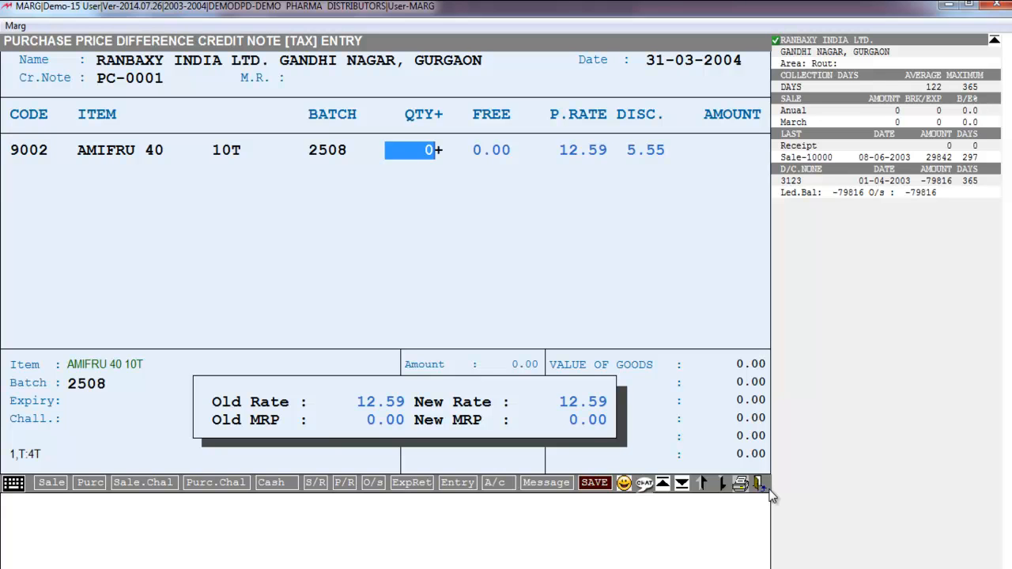
{"action": "type", "text": "10"}
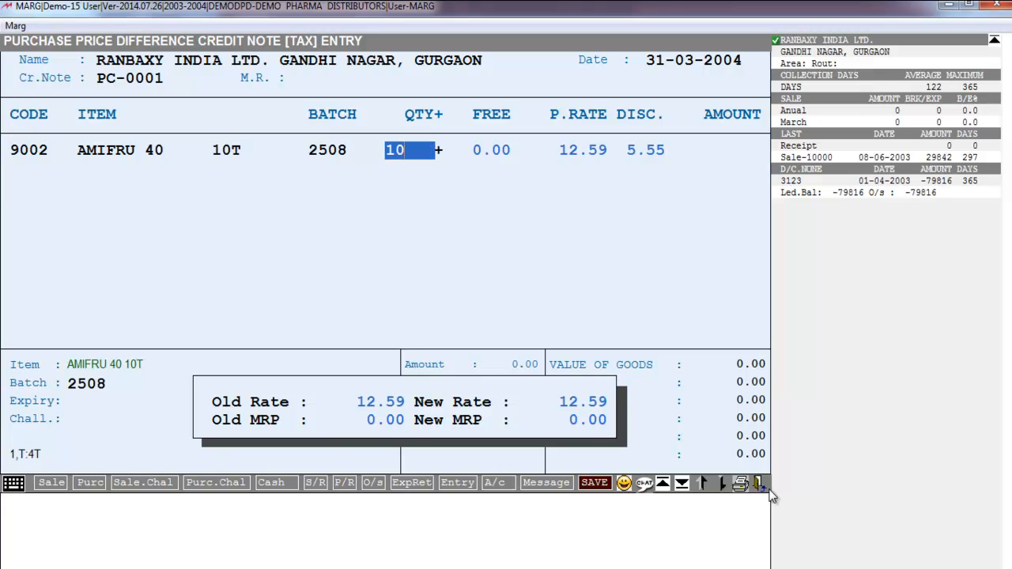
{"action": "key", "text": "Return"}
{"action": "key", "text": "Return"}
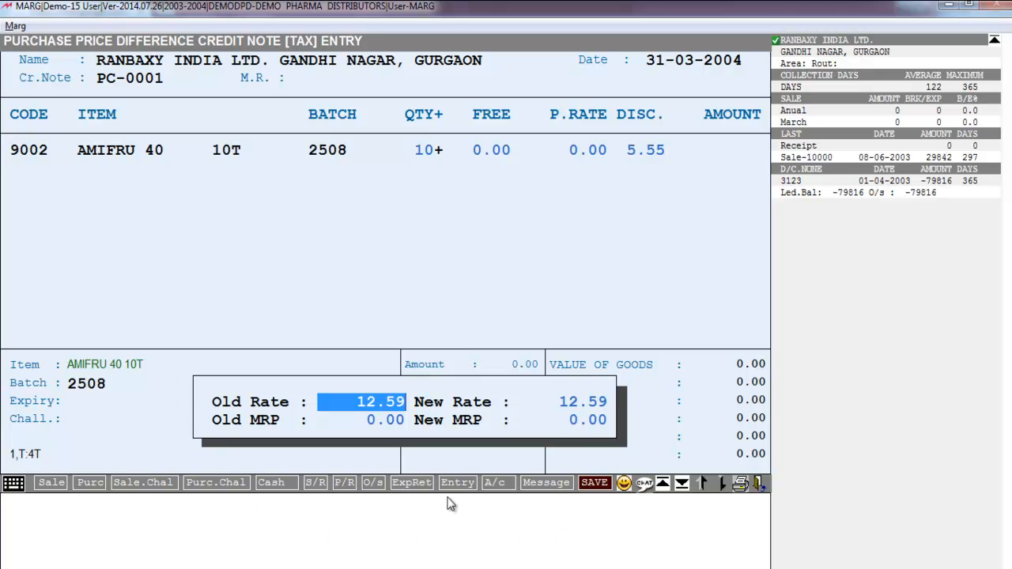
- Set the old rate of AMIFRU 40 to 80 and the new rate to 100, and complete the item line
{"action": "key", "text": "Return"}
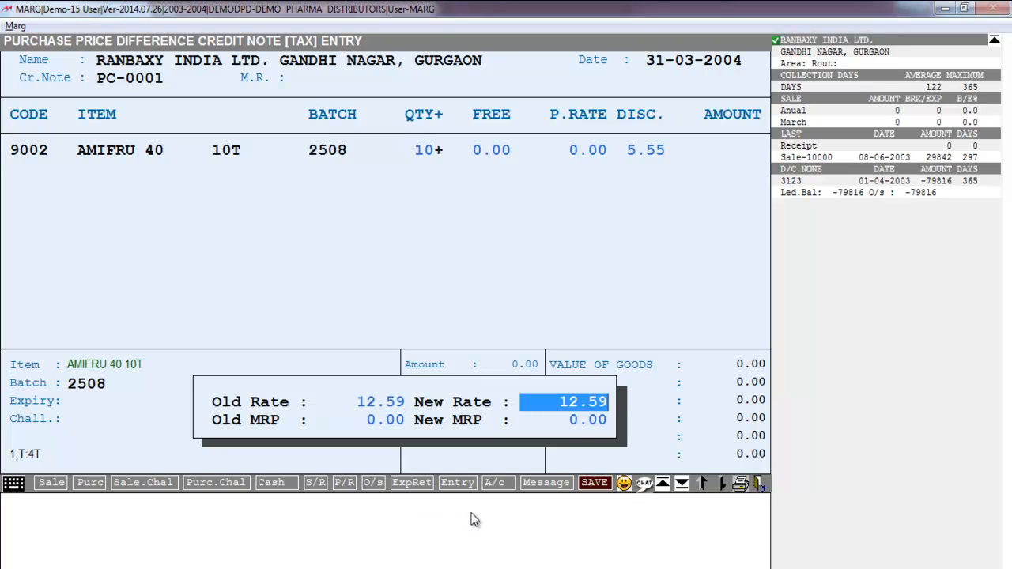
{"action": "key", "text": "Up"}
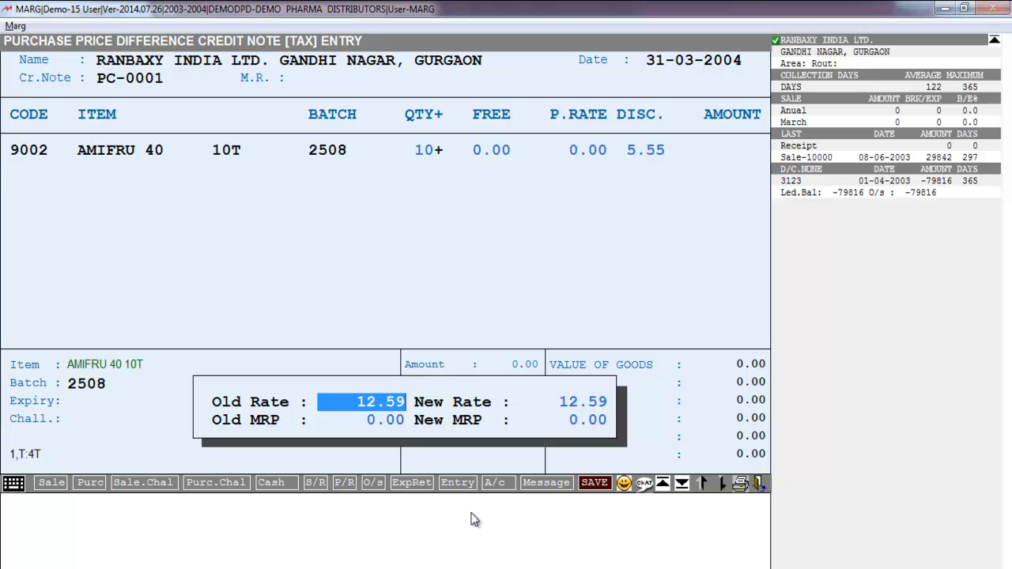
{"action": "key", "text": "Return"}
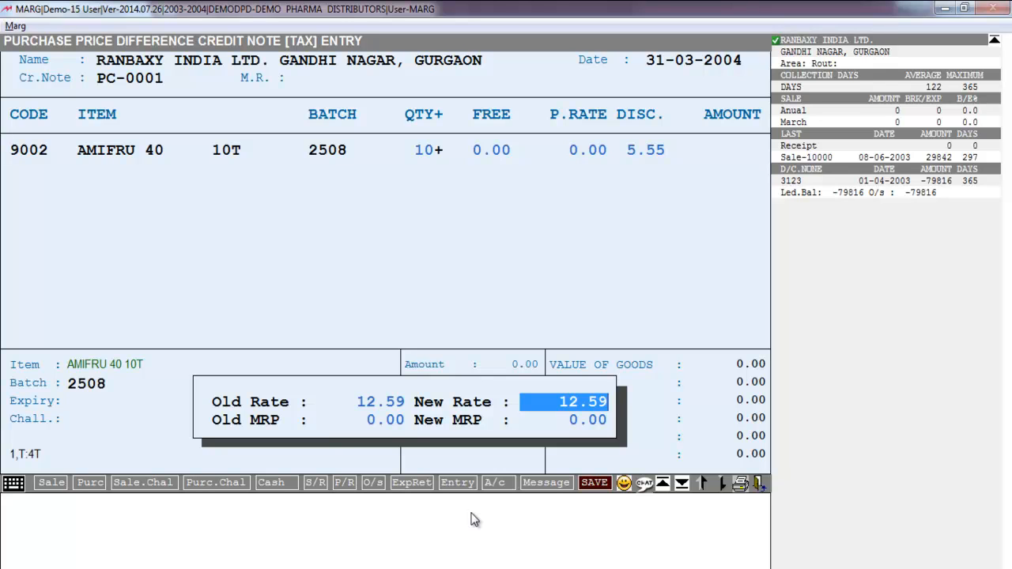
{"action": "key", "text": "Up"}
{"action": "type", "text": "80"}
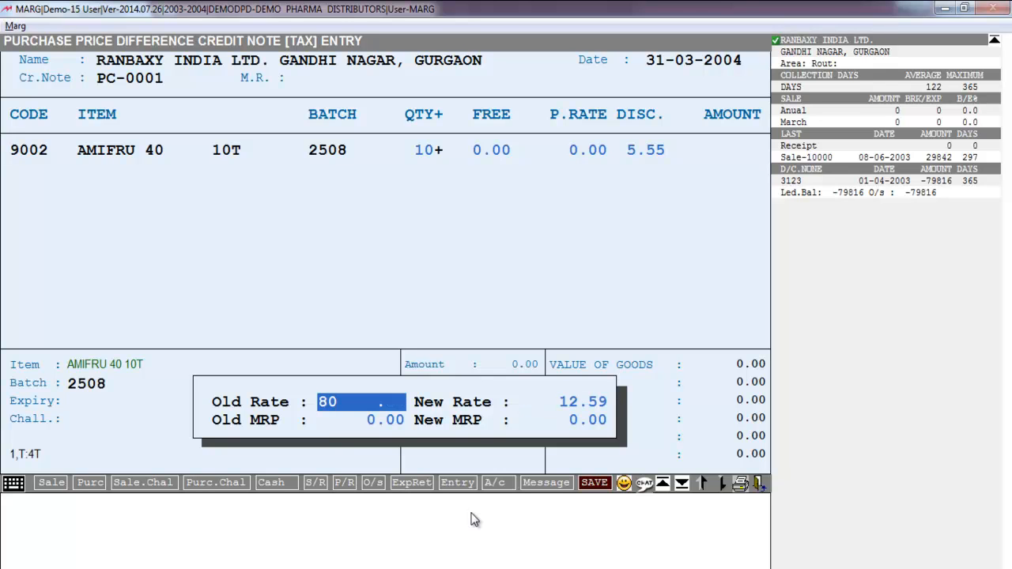
{"action": "key", "text": "Return"}
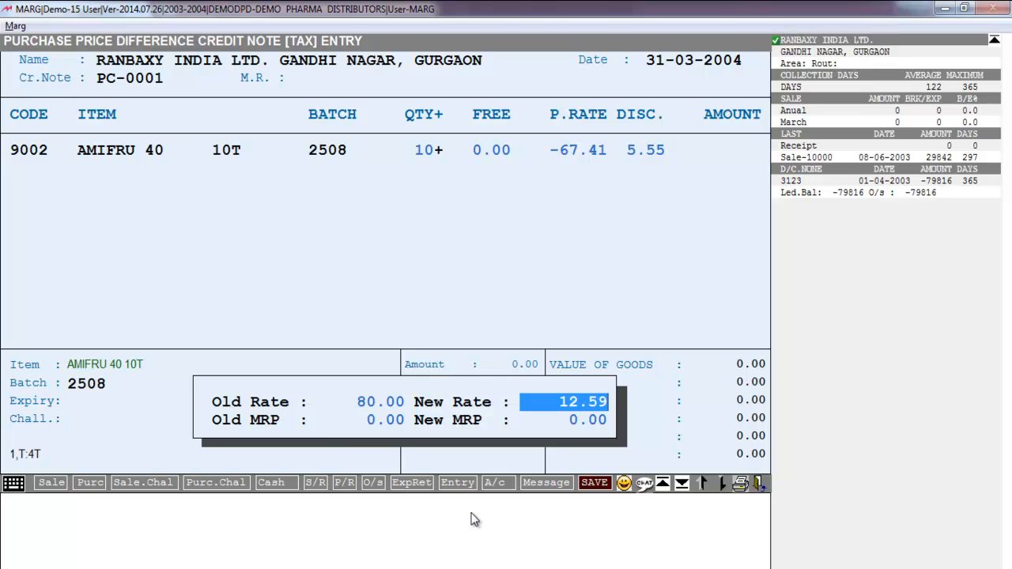
{"action": "type", "text": "100"}
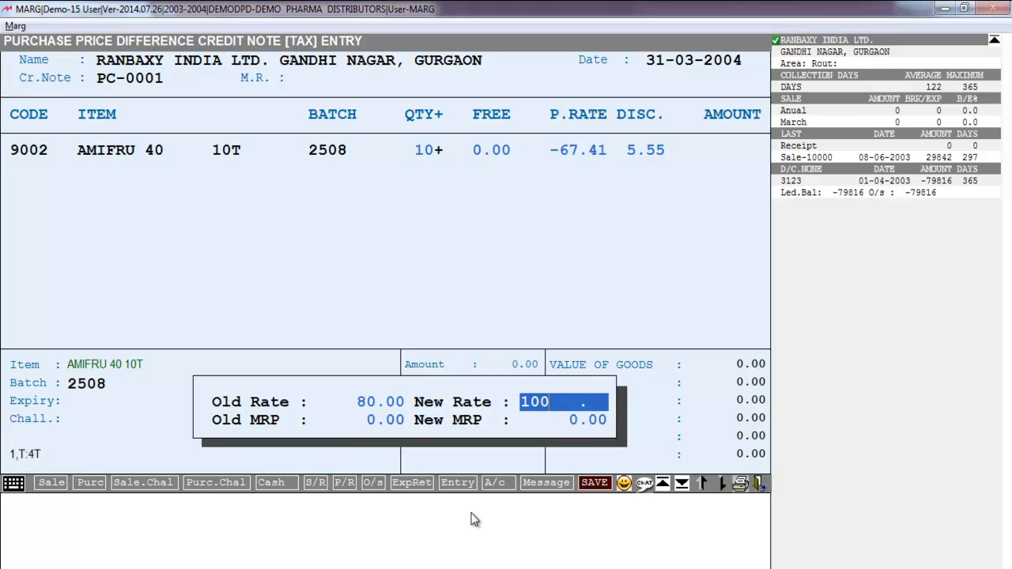
{"action": "key", "text": "Return"}
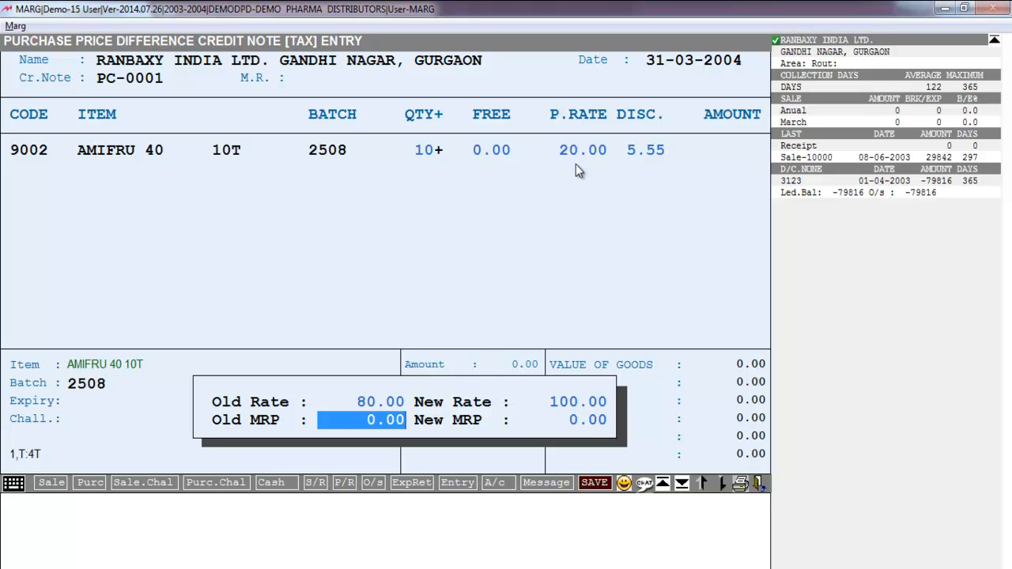
{"action": "key", "text": "Return"}
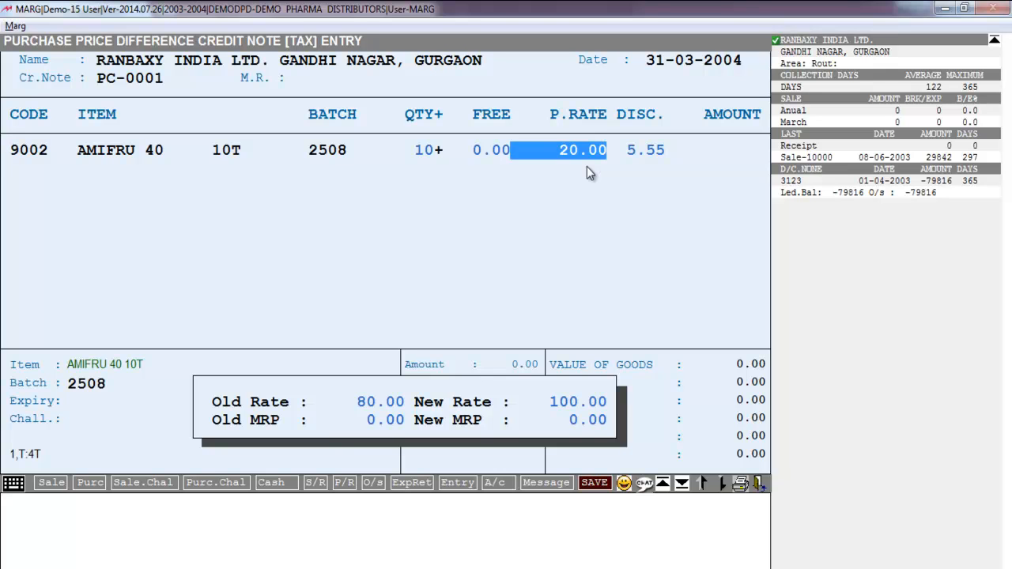
{"action": "key", "text": "Return"}
{"action": "key", "text": "Return"}
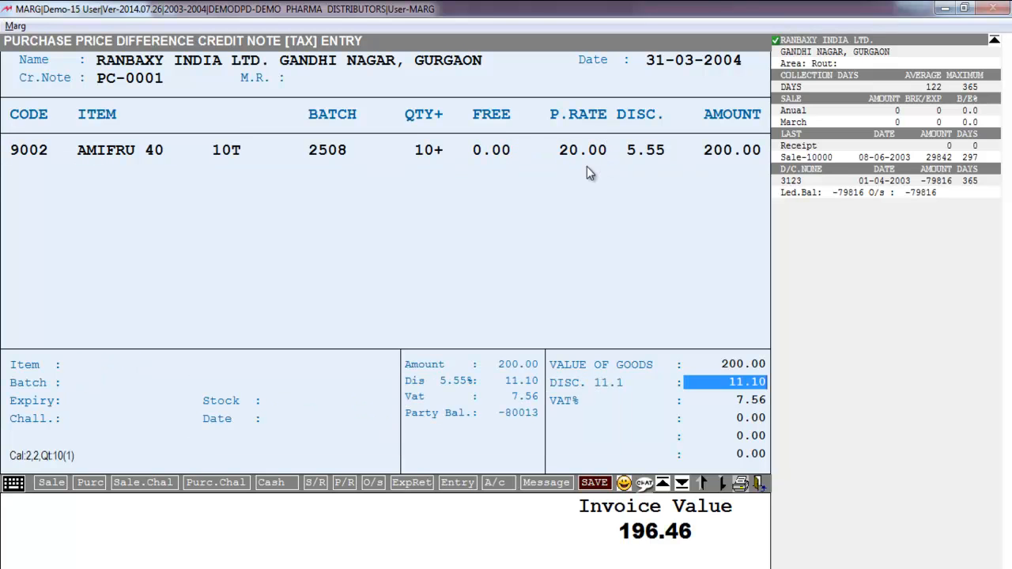
- Save the credit note without printing copies and close the entry form
{"action": "key", "text": "Return"}
{"action": "key", "text": "Escape"}
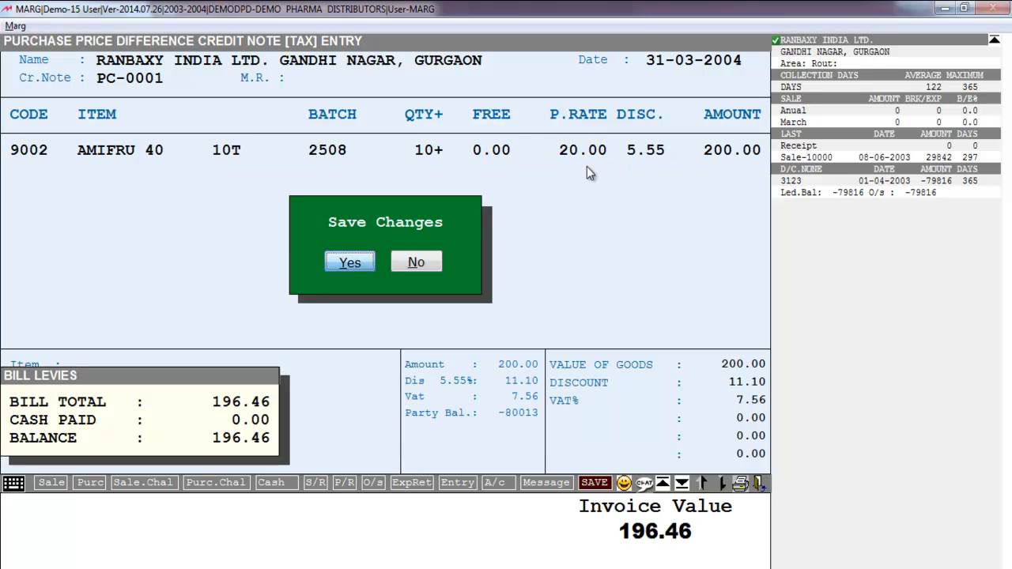
{"action": "key", "text": "Return"}
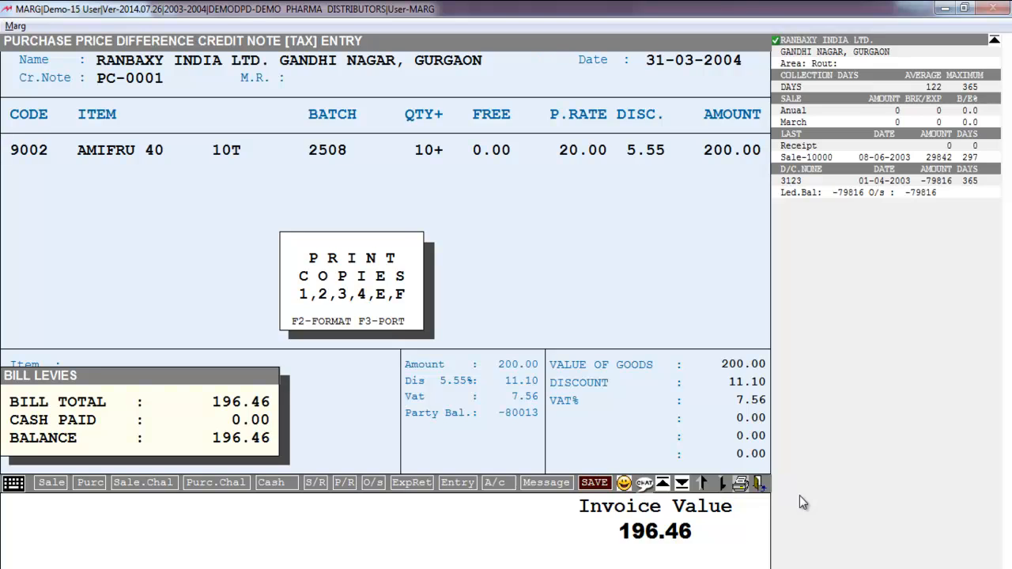
{"action": "key", "text": "Escape"}
{"action": "key", "text": "Escape"}
{"action": "key", "text": "Escape"}
- Start a purchase price difference debit note dated 31-03-2004 for RANBAXY INDIA LTD., leaving the bill number blank
{"action": "left_click", "coordinate": [84, 26]}
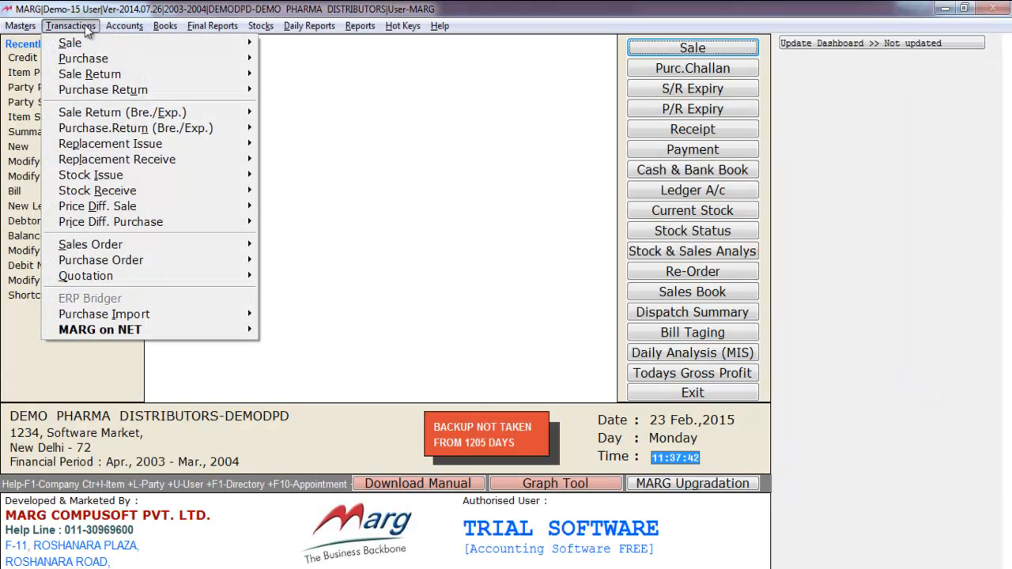
{"action": "mouse_move", "coordinate": [222, 230]}
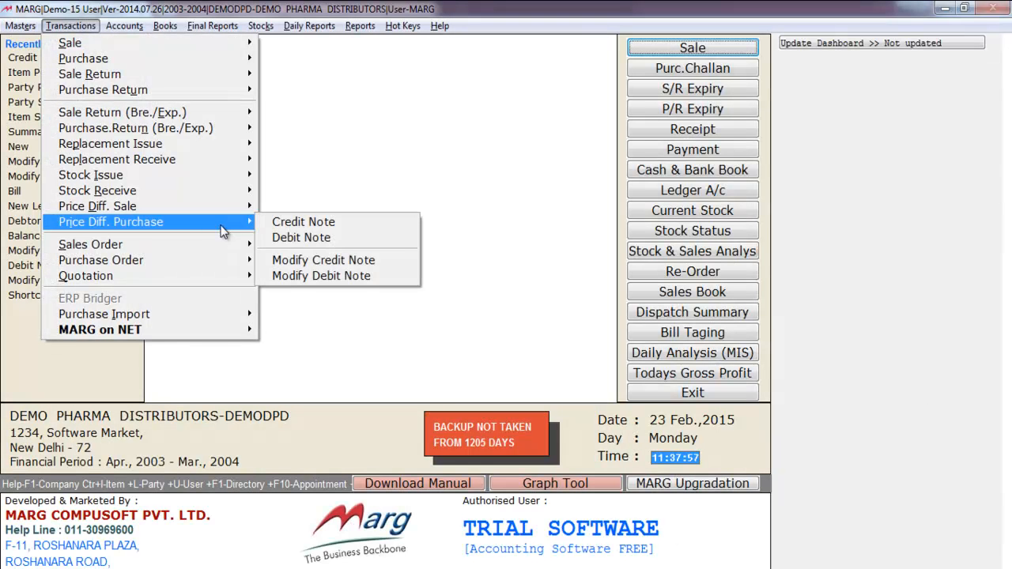
{"action": "left_click", "coordinate": [343, 238]}
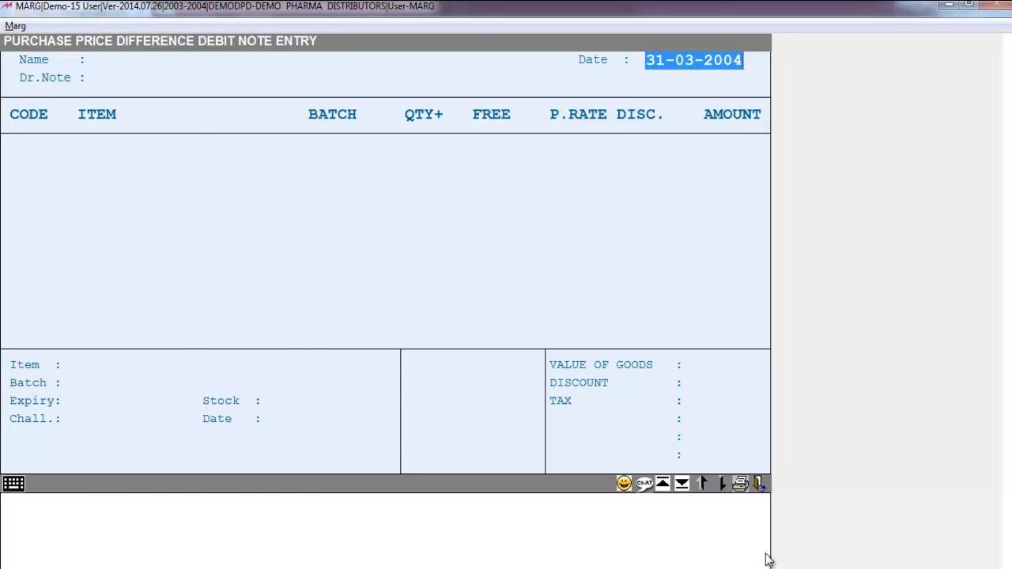
{"action": "key", "text": "Return"}
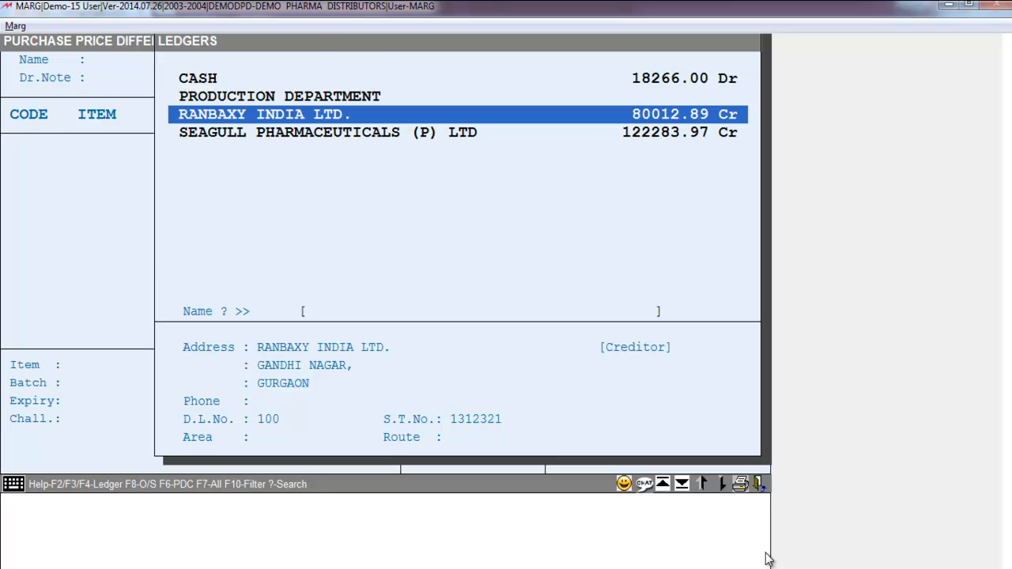
{"action": "key", "text": "Return"}
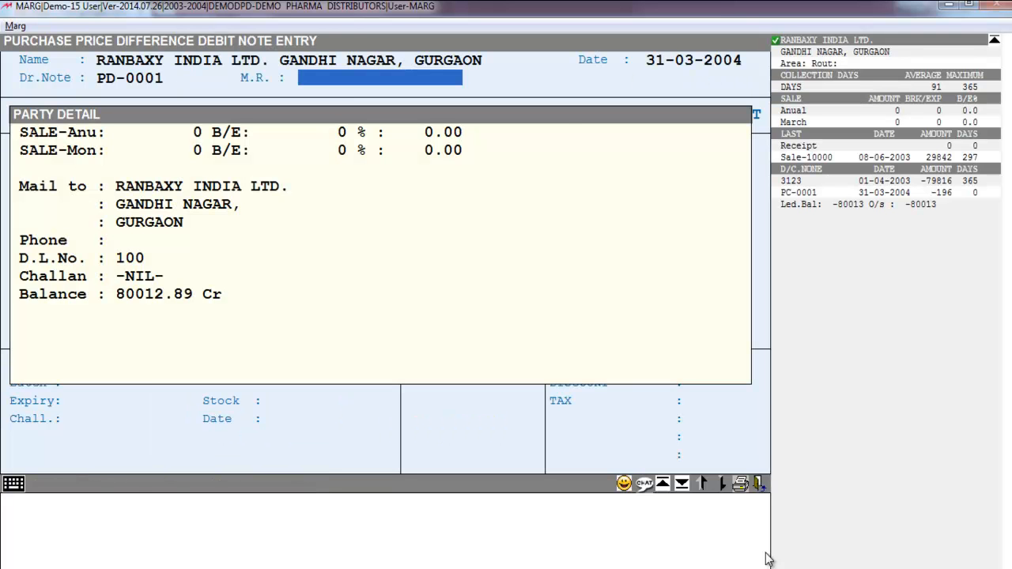
{"action": "key", "text": "Return"}
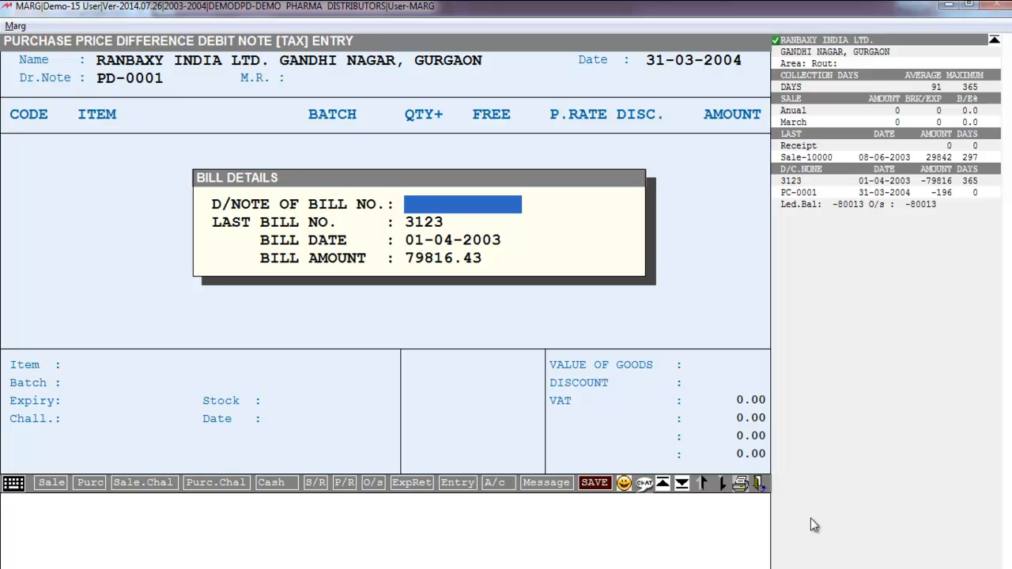
{"action": "key", "text": "Return"}
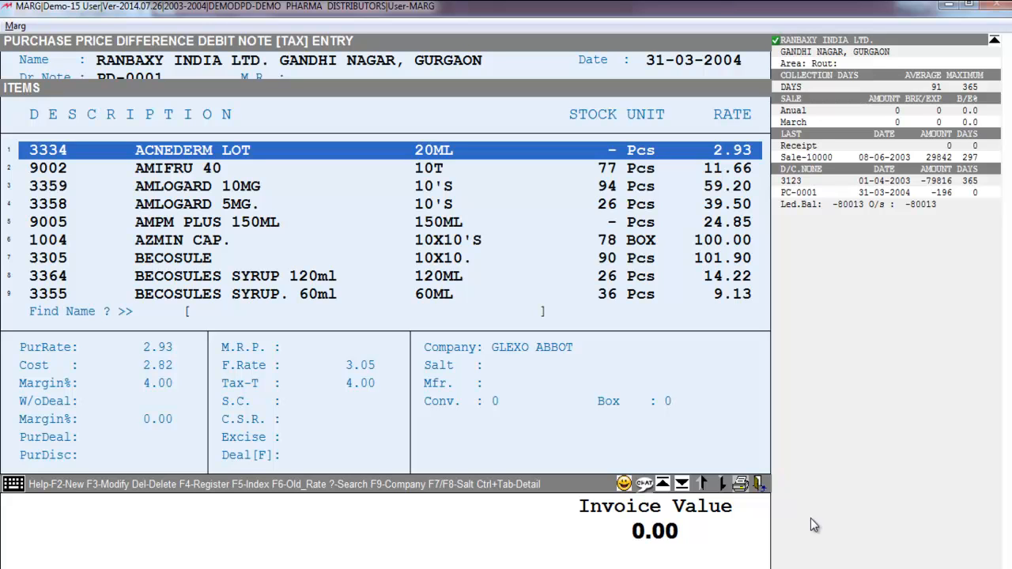
- Add item AMLOGARD 10MG with batch 1488 to the debit note and set its quantity to 15
{"action": "key", "text": "Down"}
{"action": "key", "text": "Down"}
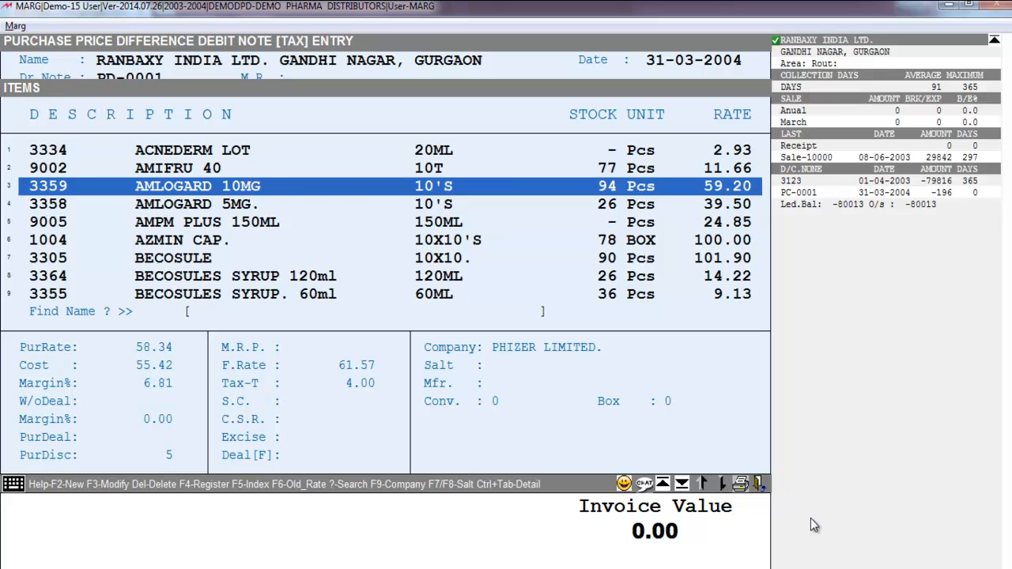
{"action": "key", "text": "Return"}
{"action": "key", "text": "Return"}
{"action": "key", "text": "Return"}
{"action": "key", "text": "Return"}
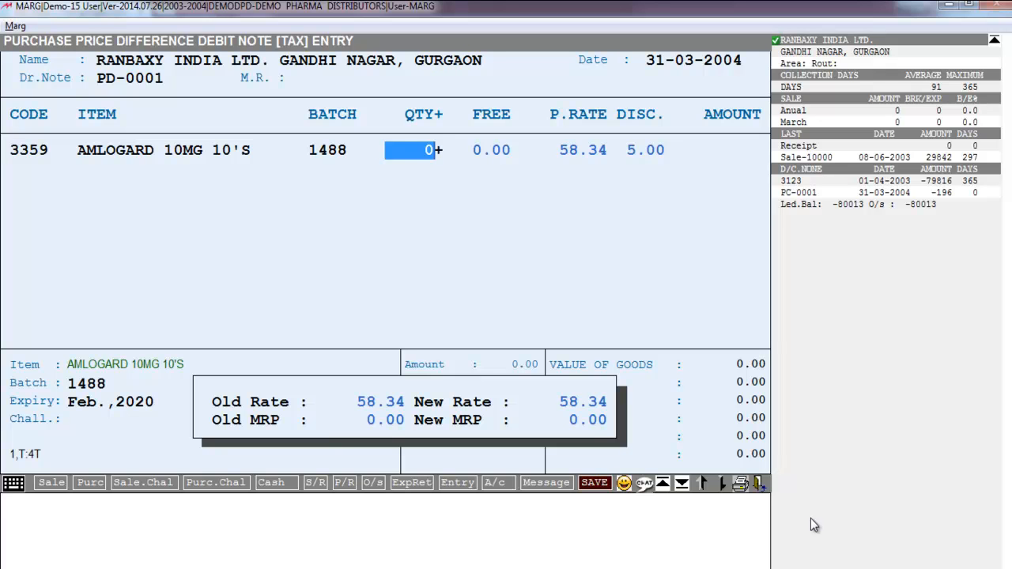
{"action": "type", "text": "1"}
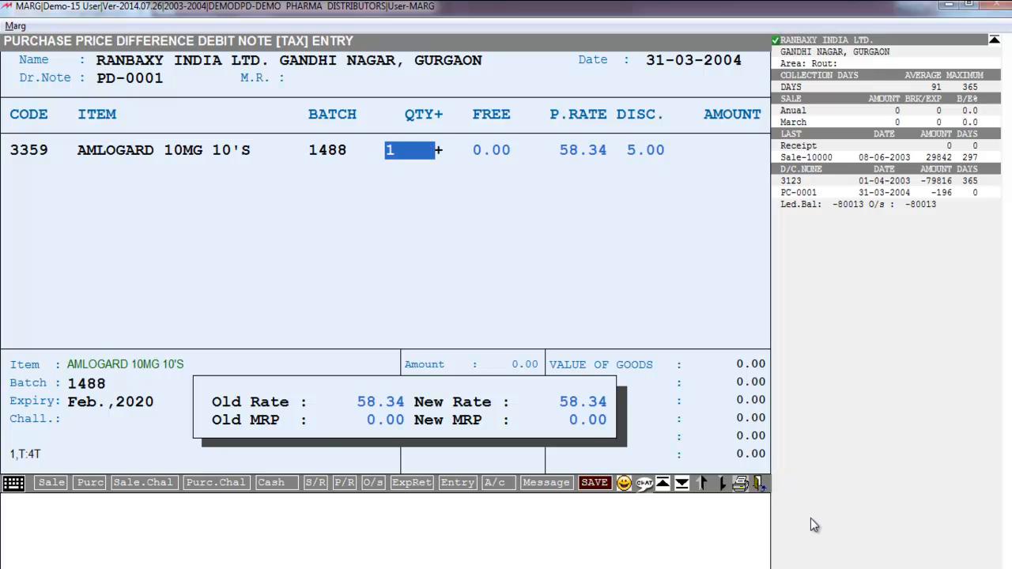
{"action": "type", "text": "5"}
{"action": "key", "text": "Return"}
{"action": "key", "text": "Return"}
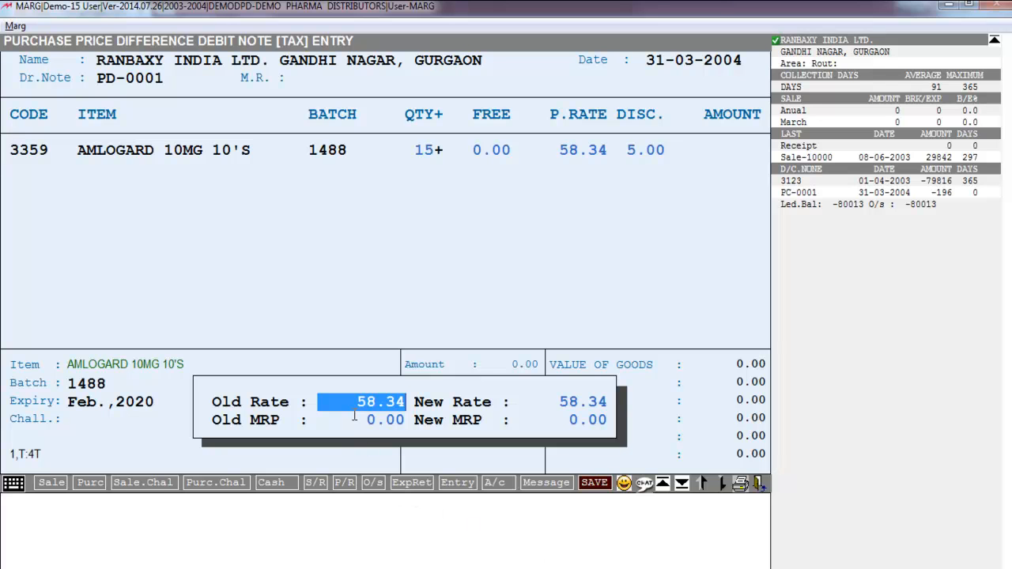
- Set the old rate of AMLOGARD 10MG to 60 and the new rate to 50, and complete the item line
{"action": "key", "text": "Return"}
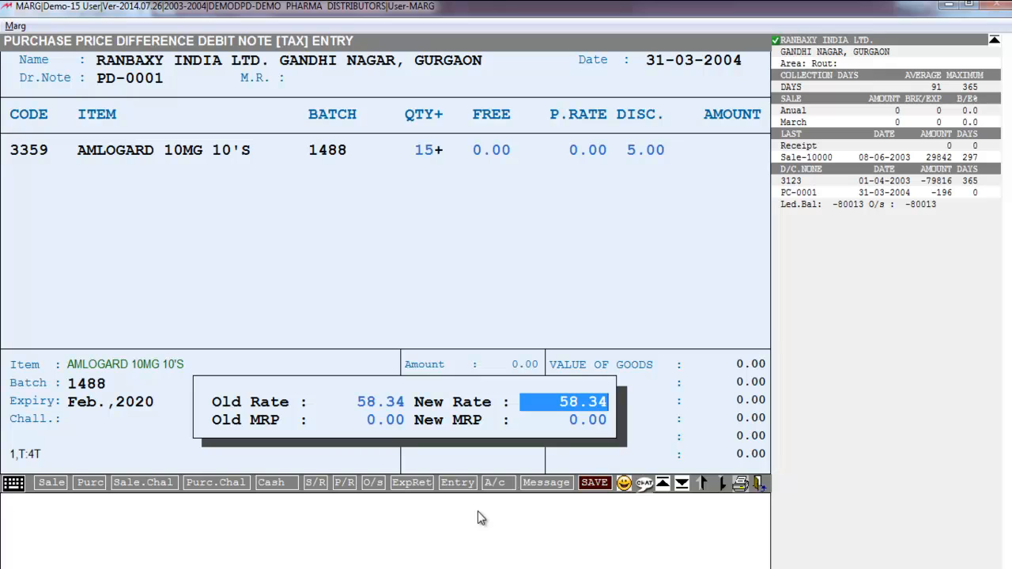
{"action": "key", "text": "Up"}
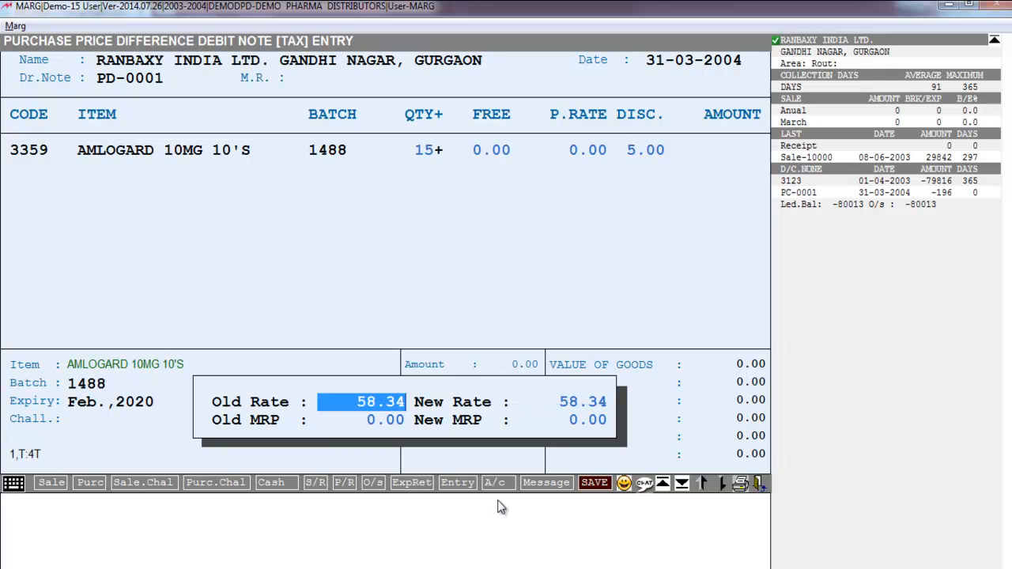
{"action": "type", "text": "60 ."}
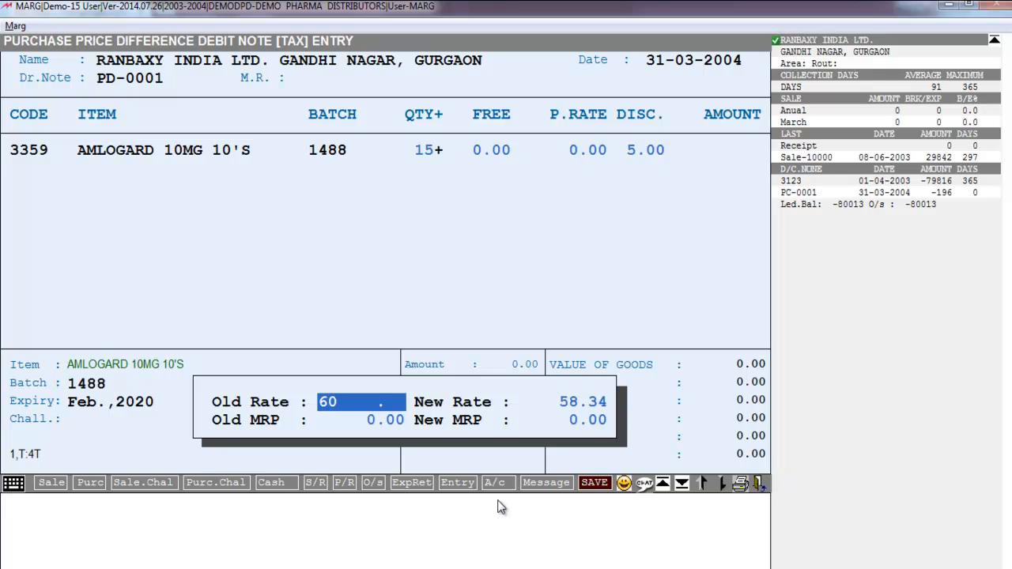
{"action": "key", "text": "Return"}
{"action": "type", "text": "50 ."}
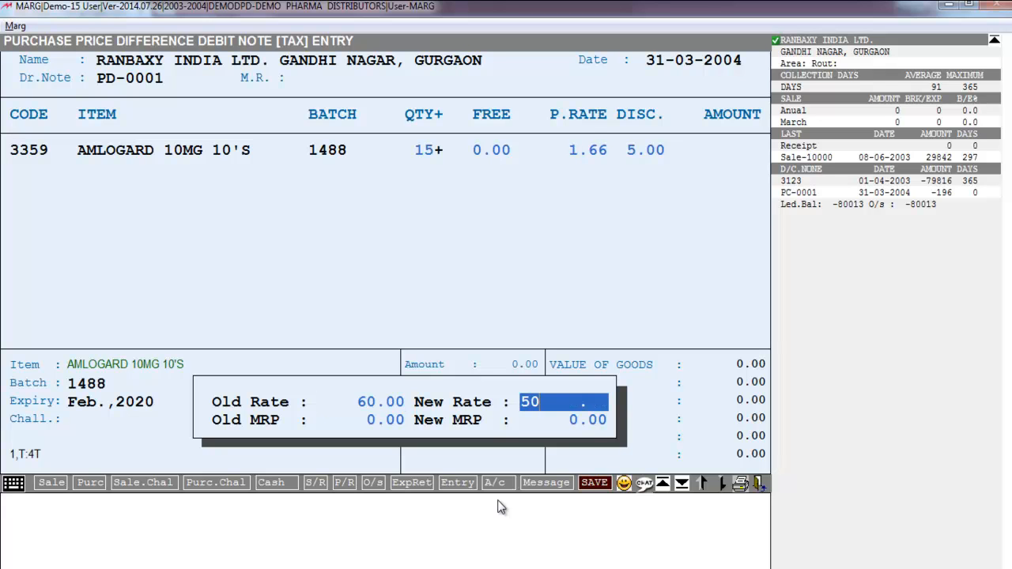
{"action": "key", "text": "Return"}
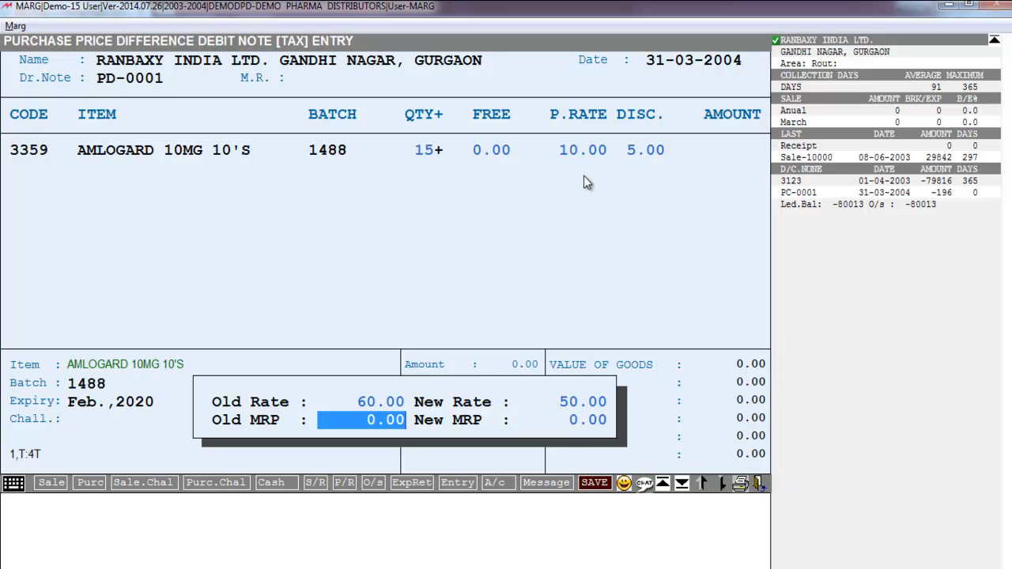
{"action": "key", "text": "Return"}
{"action": "key", "text": "Return"}
{"action": "key", "text": "Return"}
{"action": "key", "text": "Return"}
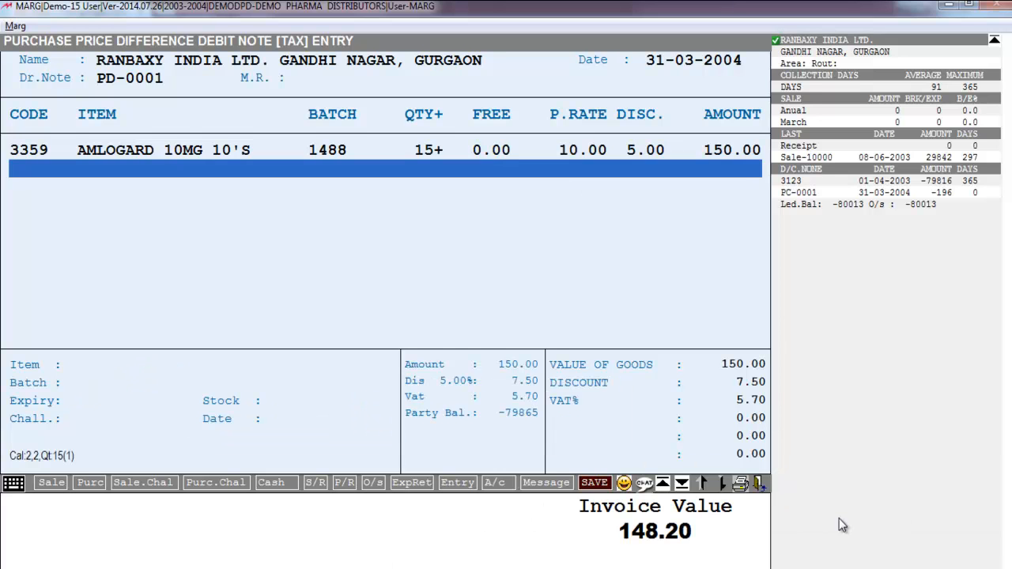
- Save the debit note without printing copies and return to the main screen
{"action": "key", "text": "Return"}
{"action": "key", "text": "Return"}
{"action": "key", "text": "Return"}
{"action": "key", "text": "Return"}
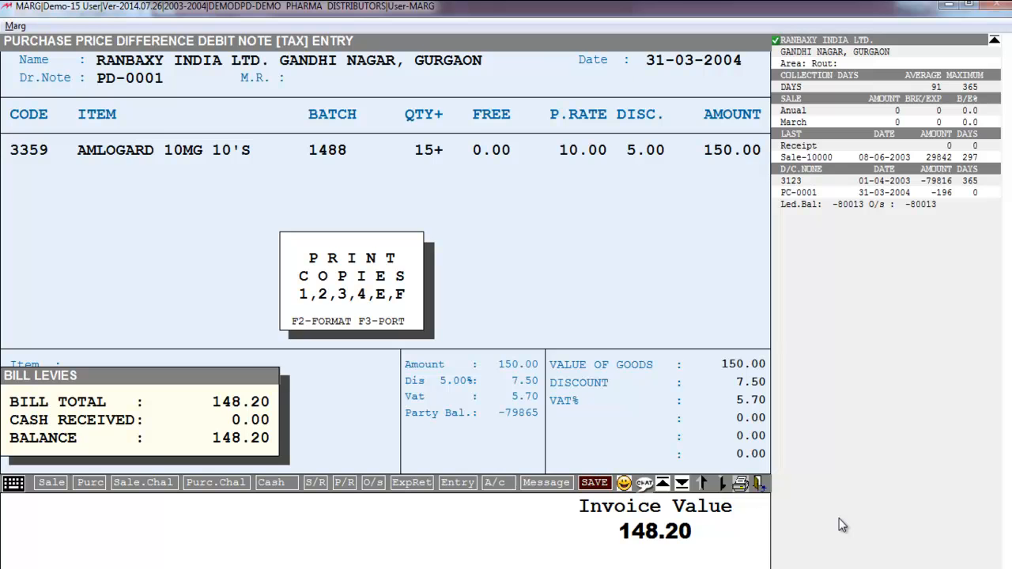
{"action": "key", "text": "Escape"}
{"action": "key", "text": "Escape"}
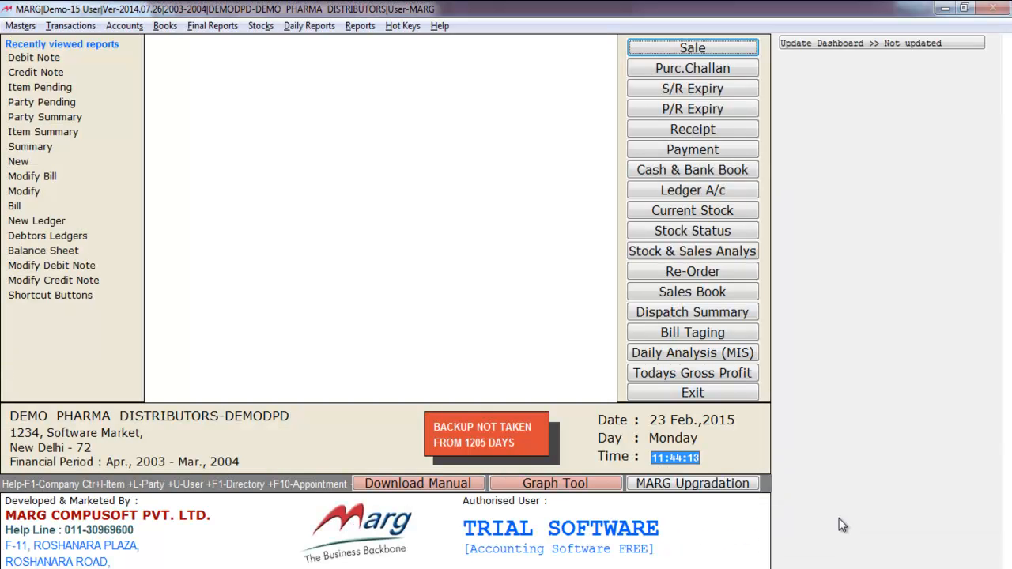